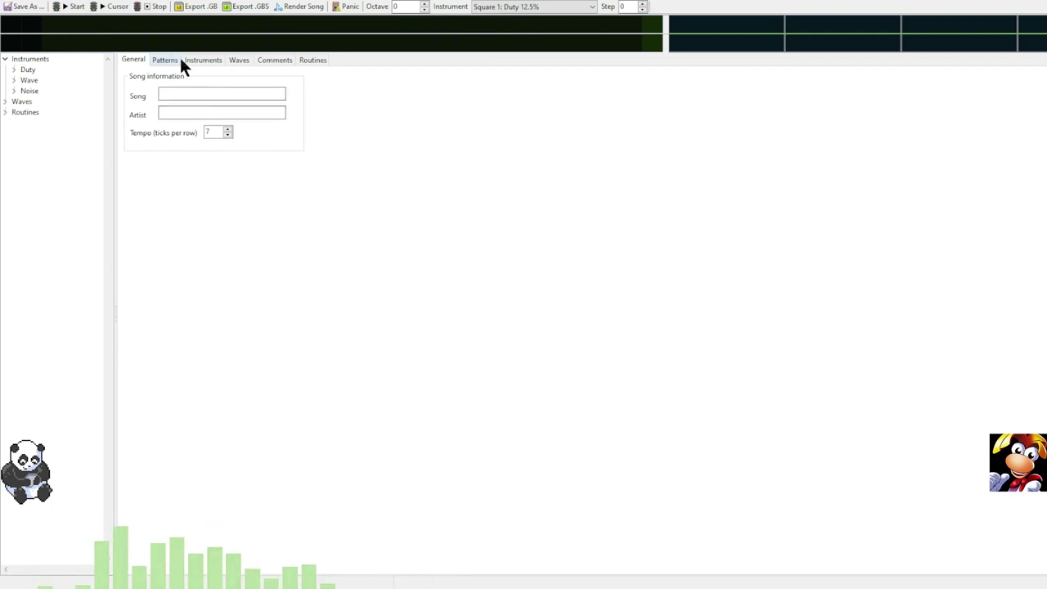
left_click(175, 96)
type("hUGETracker")
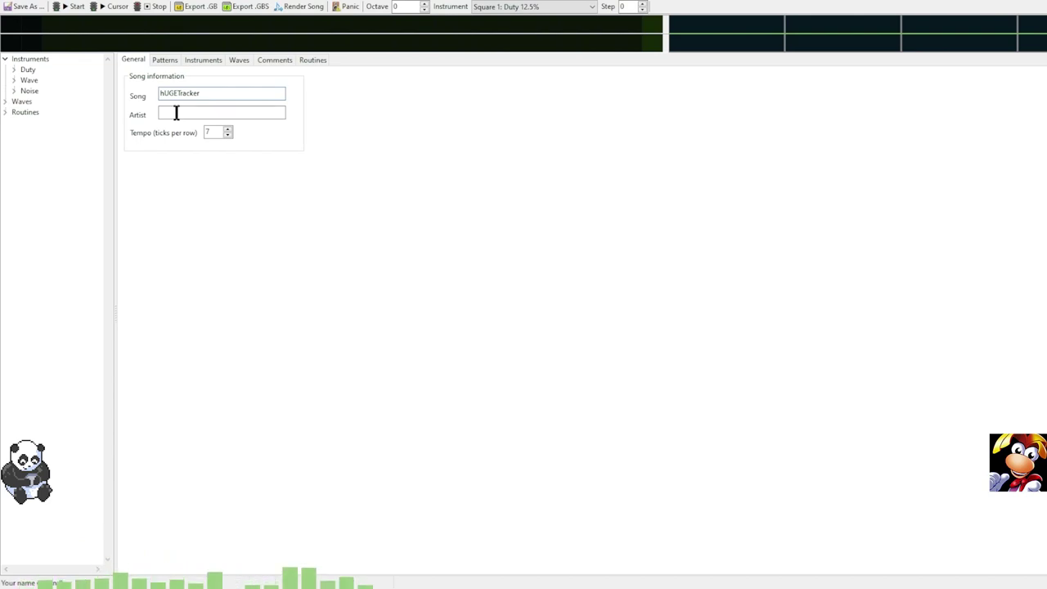
double_click(210, 95)
key("BackSpace")
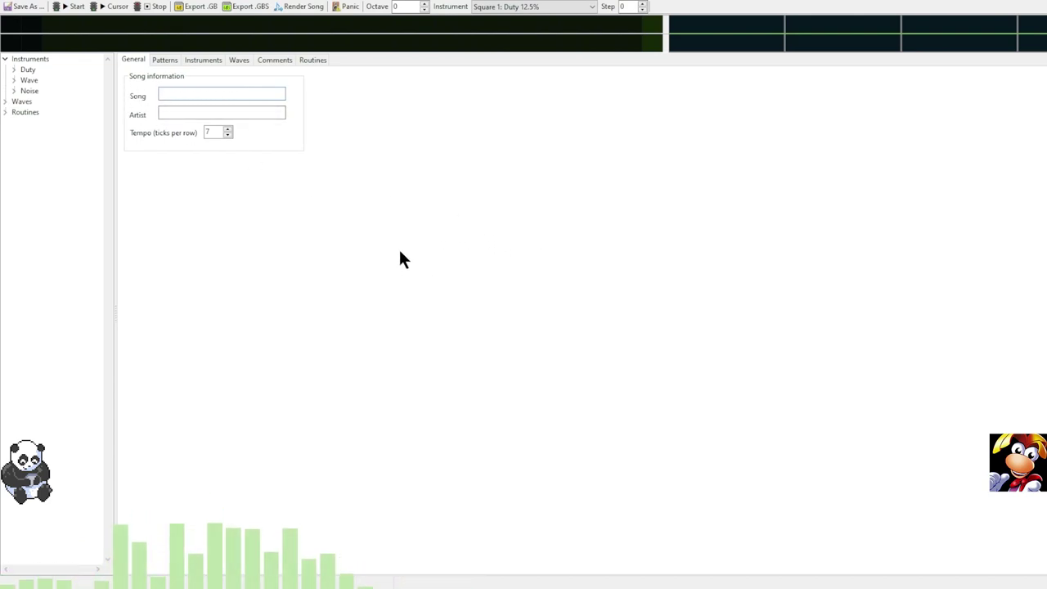
- Look over the pattern grid and the first square instrument's settings, and clear the test note in row 0 of Duty 1
left_click(166, 60)
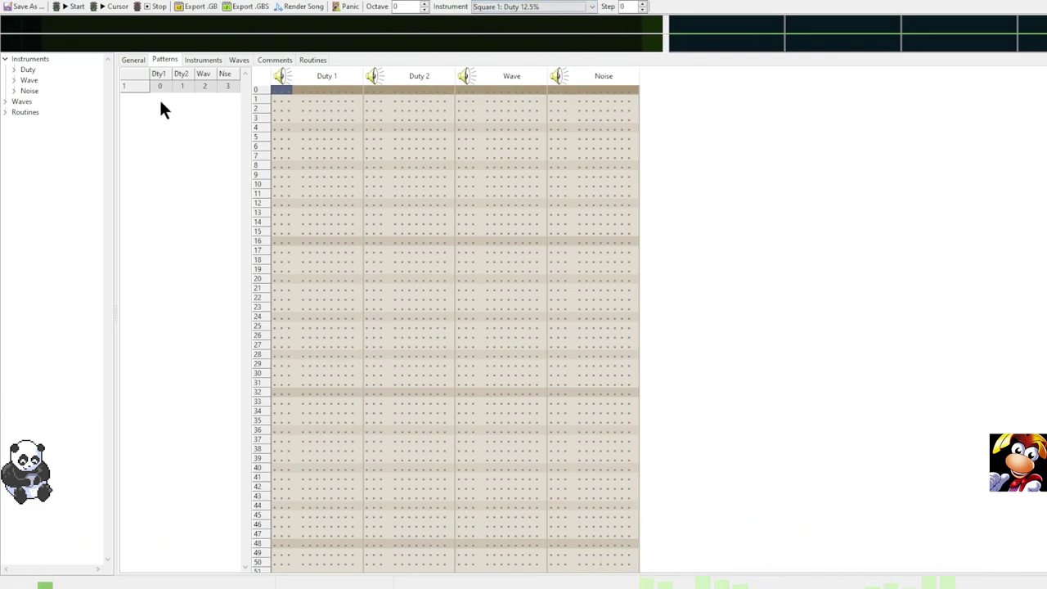
left_click(196, 62)
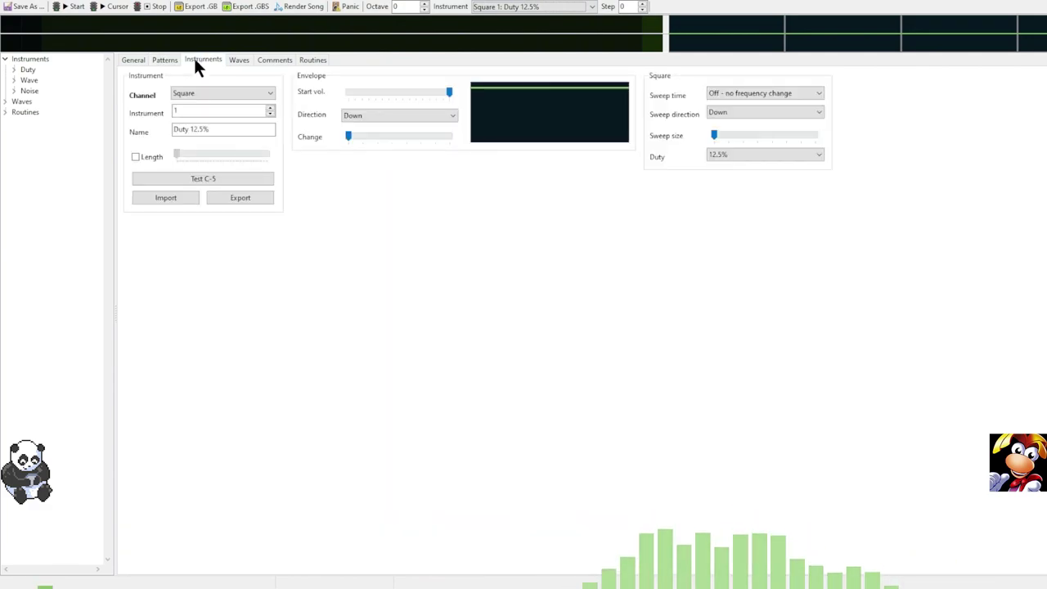
left_click(160, 64)
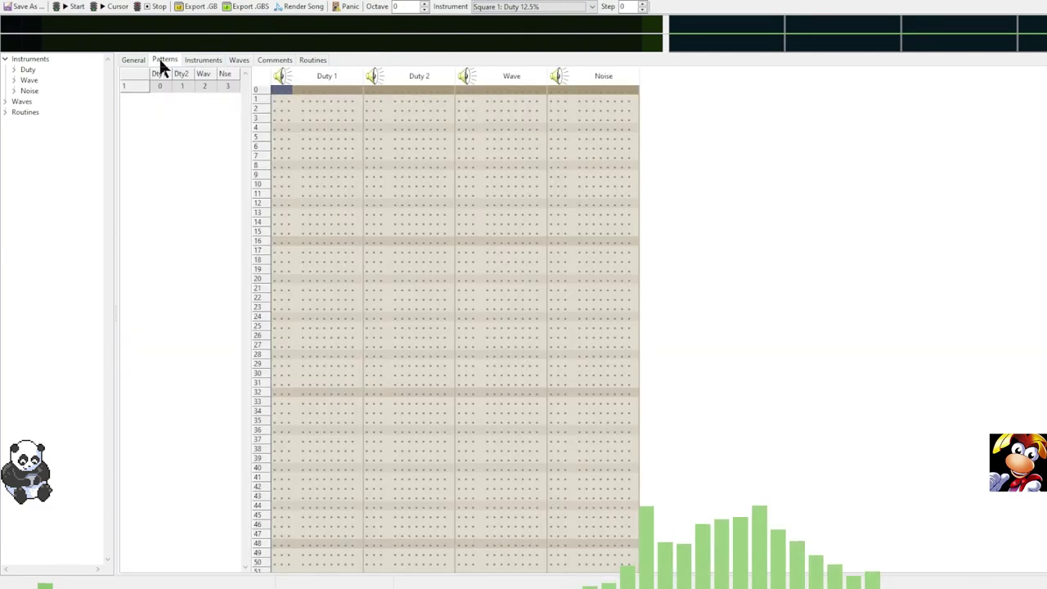
left_click(215, 62)
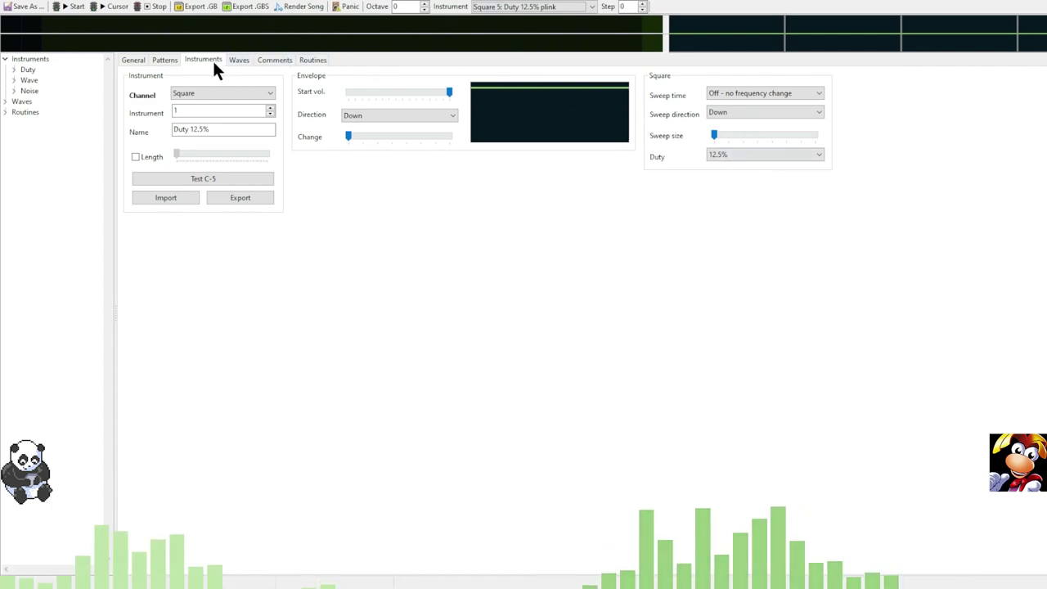
left_click(165, 60)
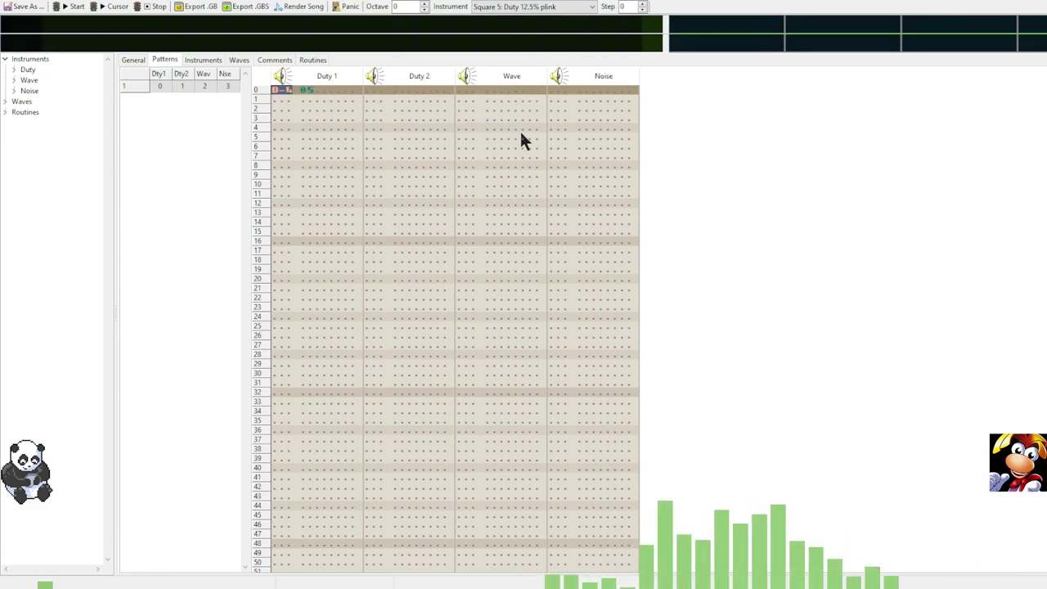
key("Delete")
- Examine the routine editor and the list of available routines
left_click(319, 61)
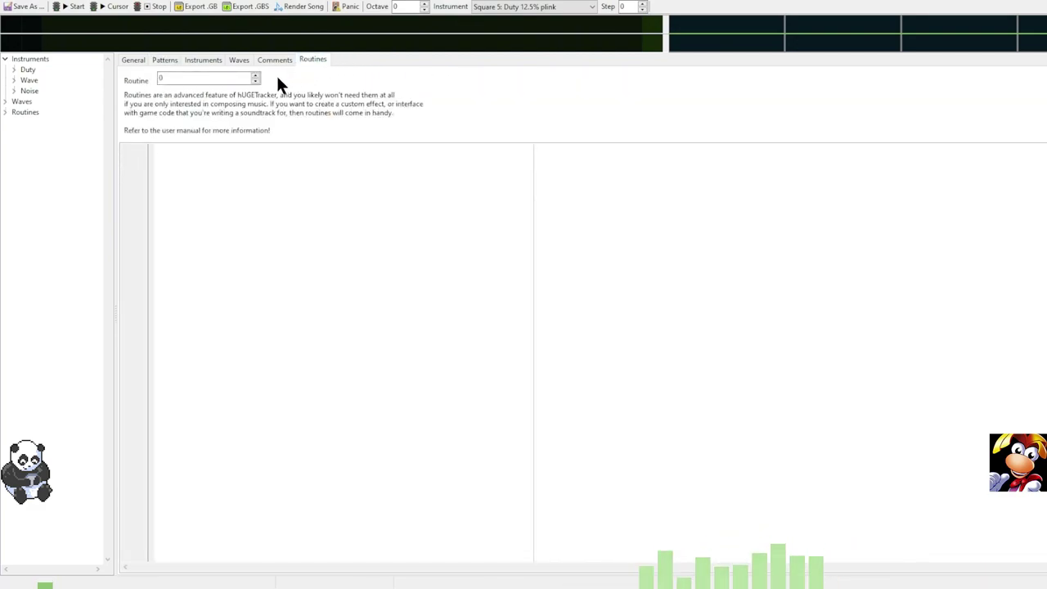
left_click(6, 113)
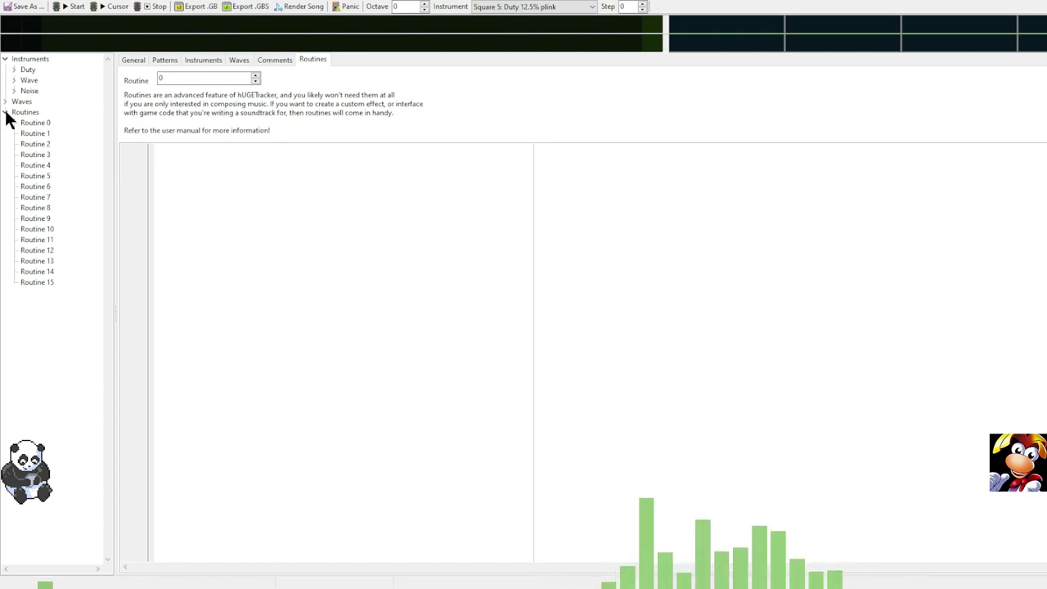
left_click(6, 114)
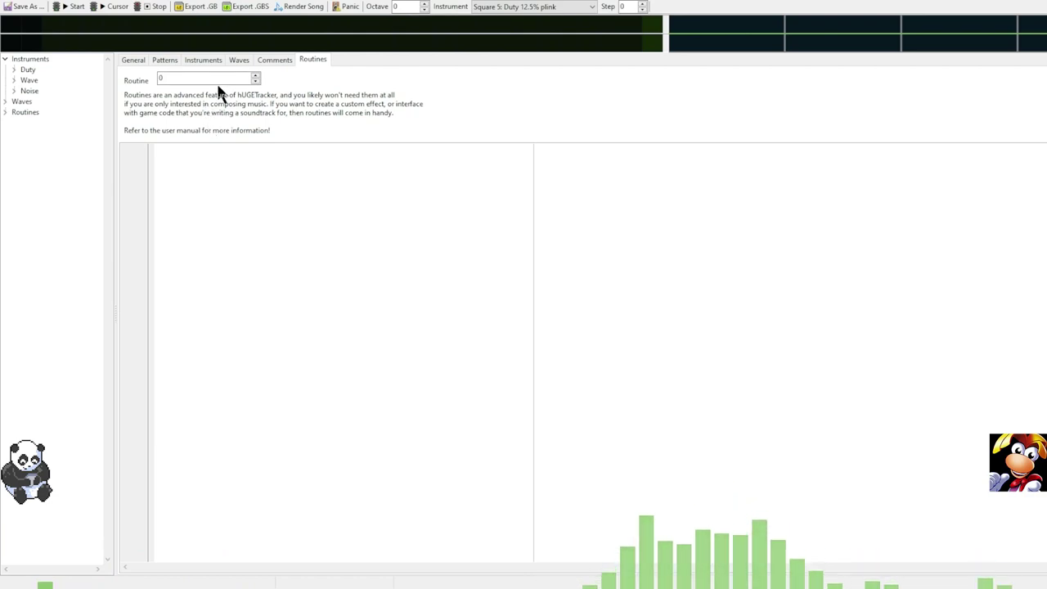
left_click(131, 60)
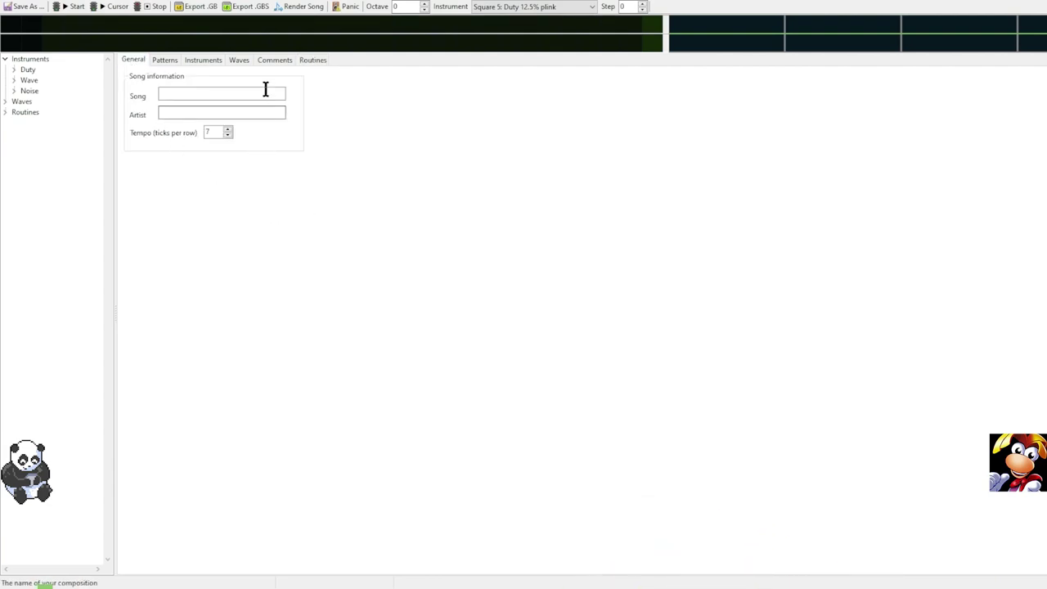
left_click(315, 62)
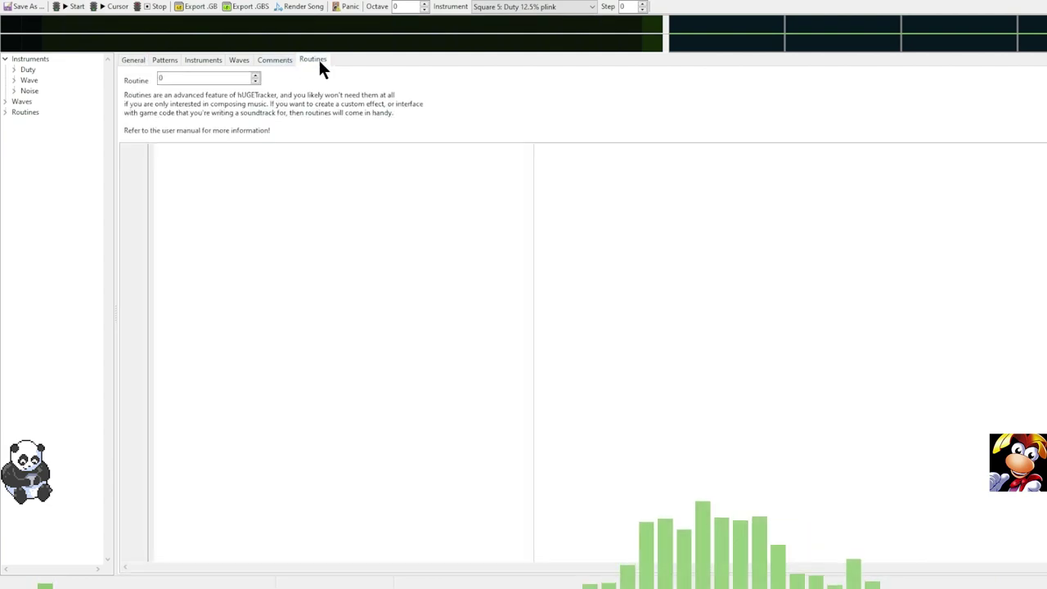
- Fill in the song information with the title "Let's Jam", the artist's name and a tempo of 5 ticks per row
left_click(131, 62)
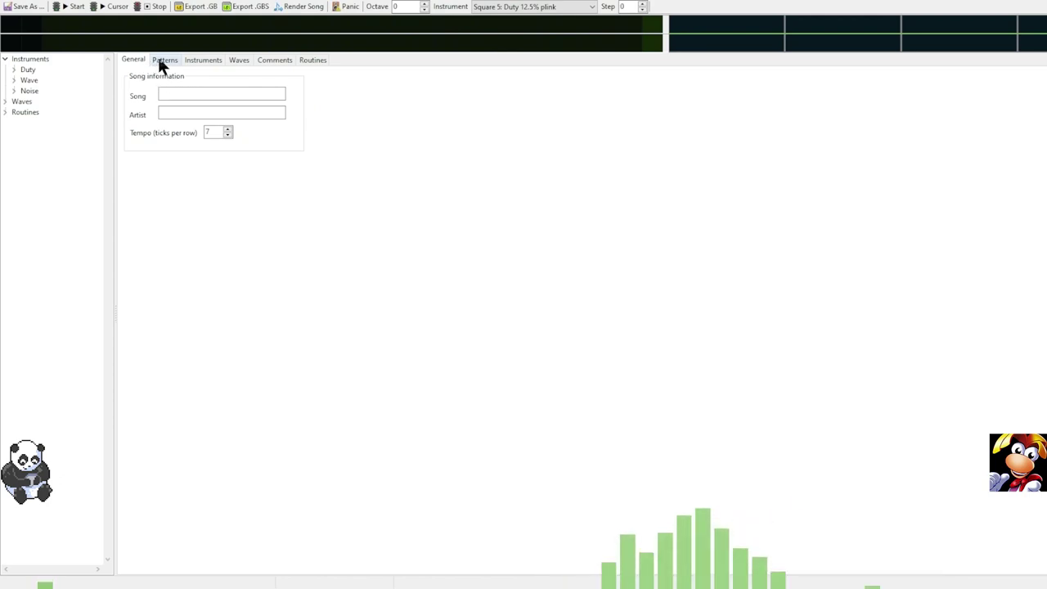
left_click(176, 93)
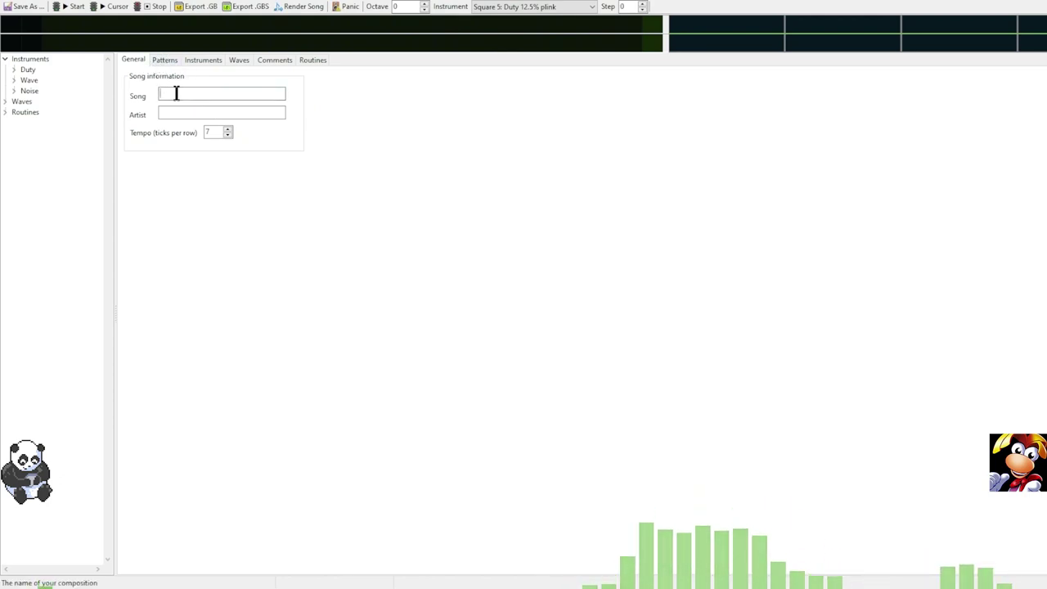
type("s")
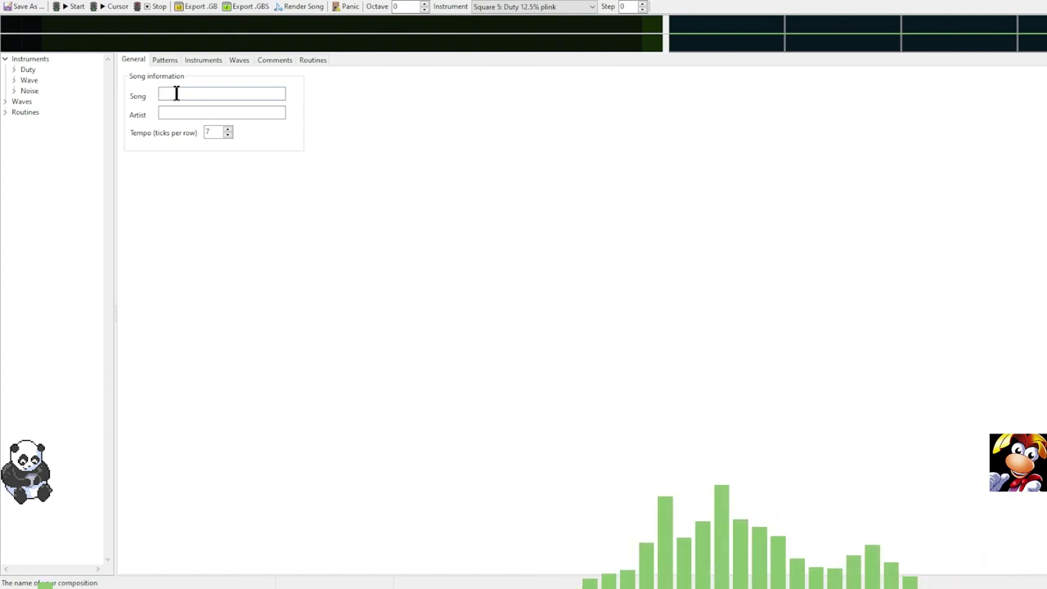
type("Let's Jam")
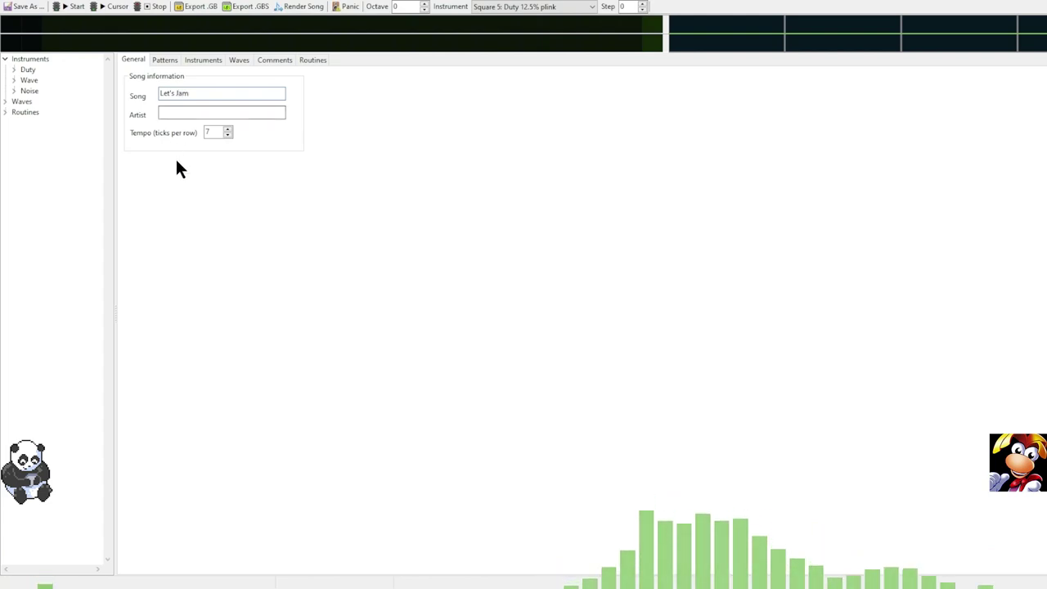
left_click(168, 115)
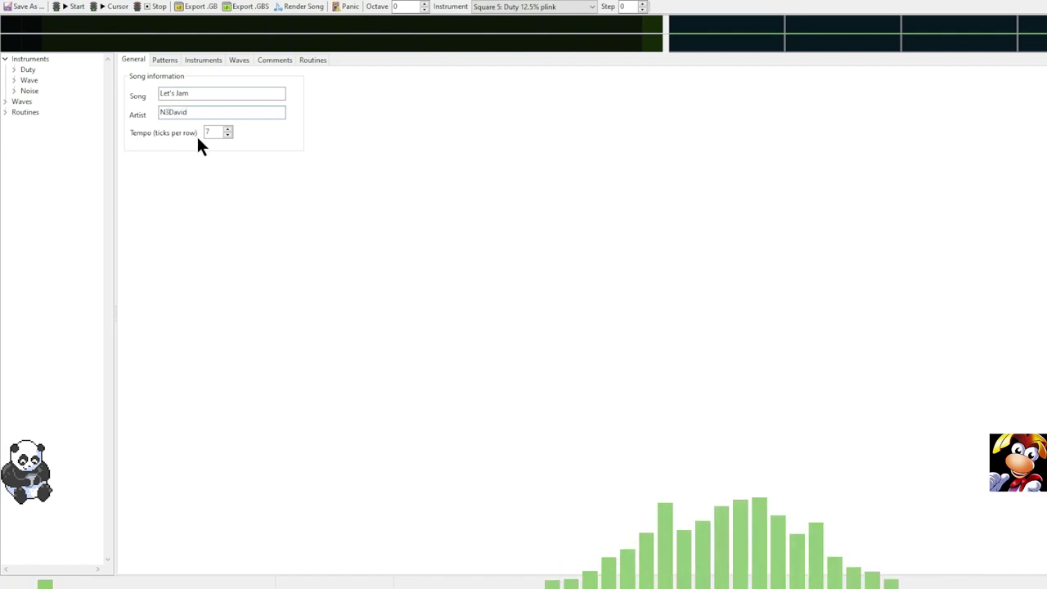
left_click(228, 135)
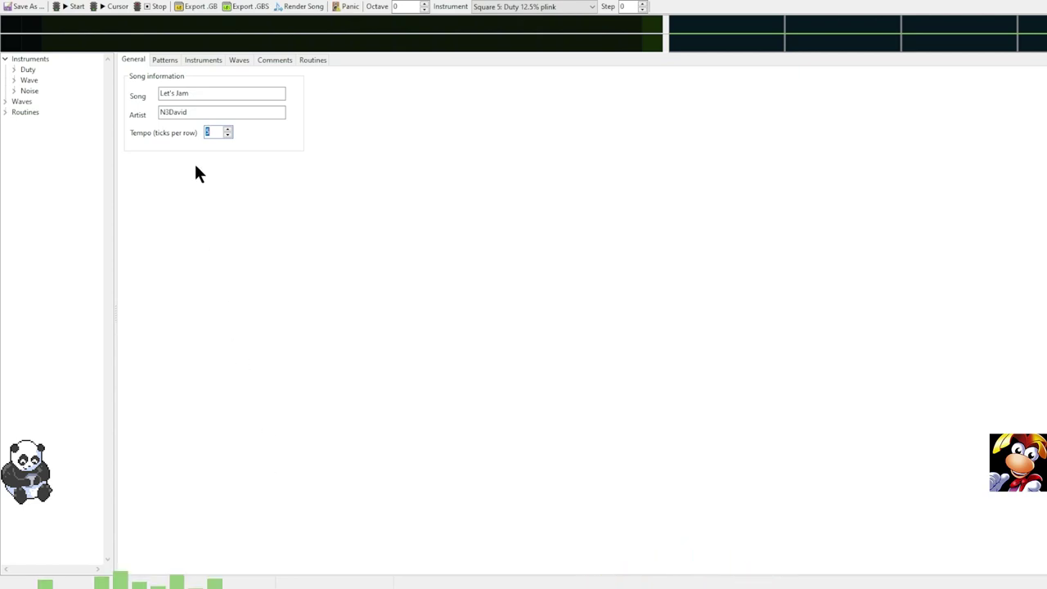
left_click(168, 62)
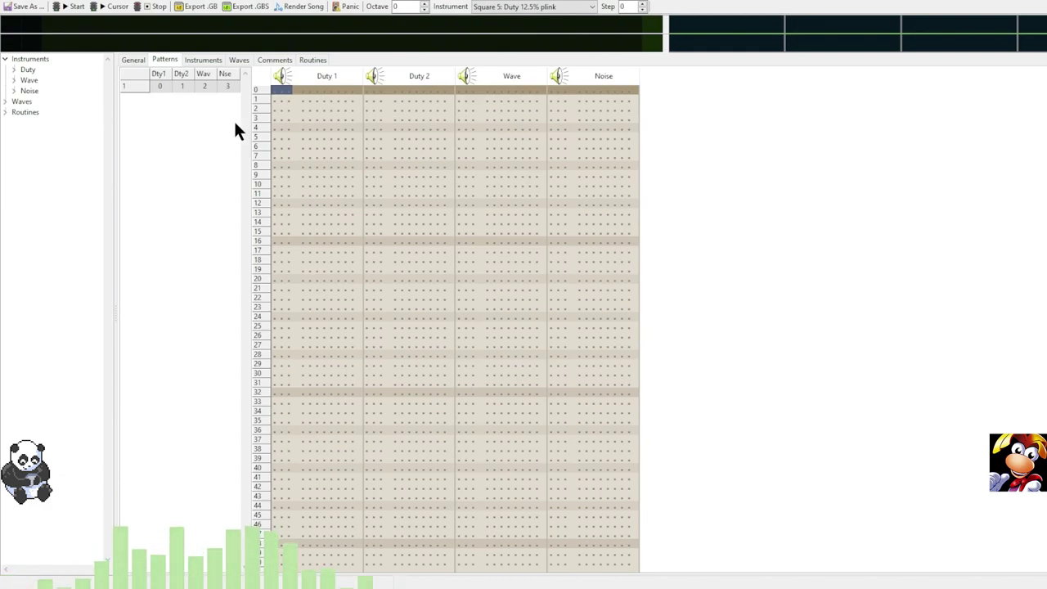
left_click(206, 63)
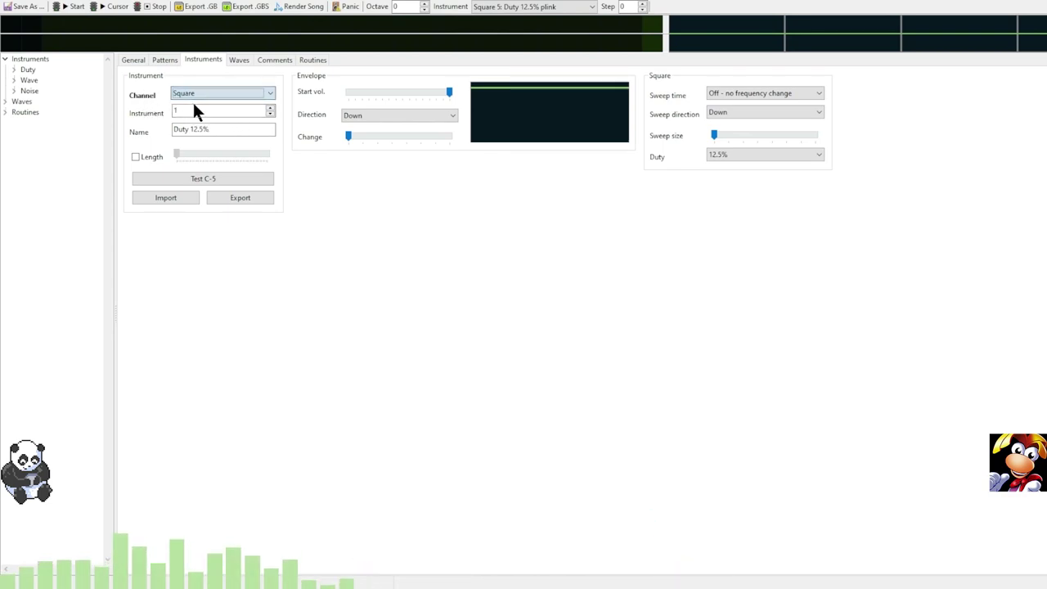
left_click(171, 60)
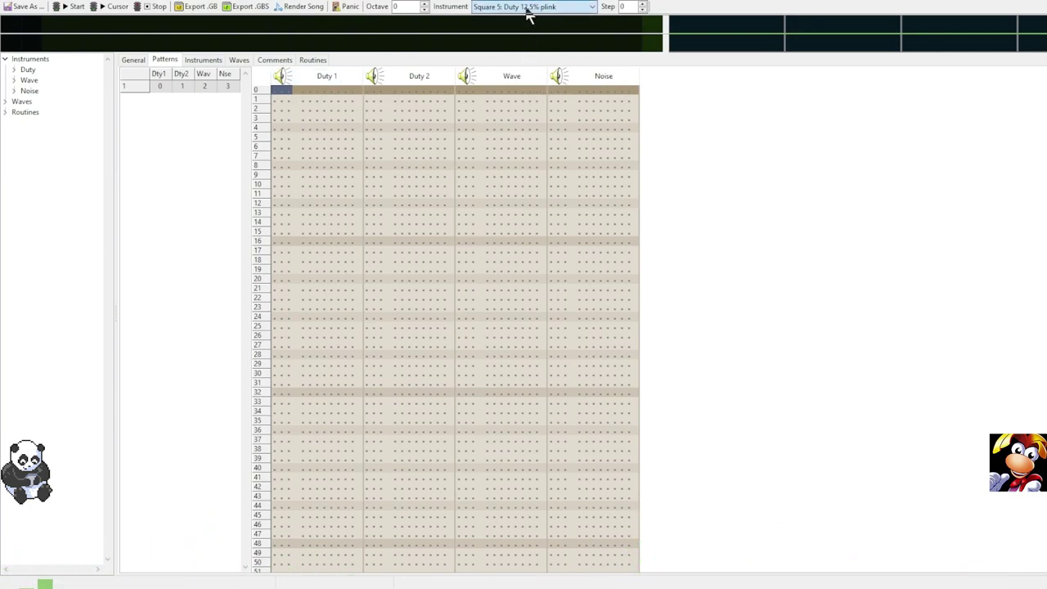
left_click(135, 62)
- Name the empty square instrument 9 "12.5 half"
left_click(204, 62)
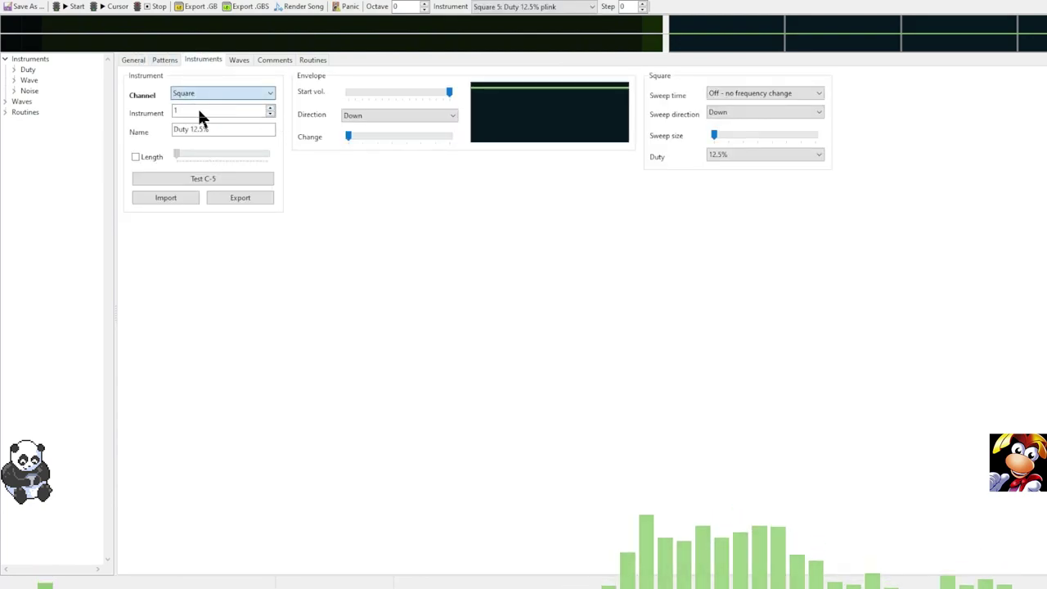
left_click(270, 111)
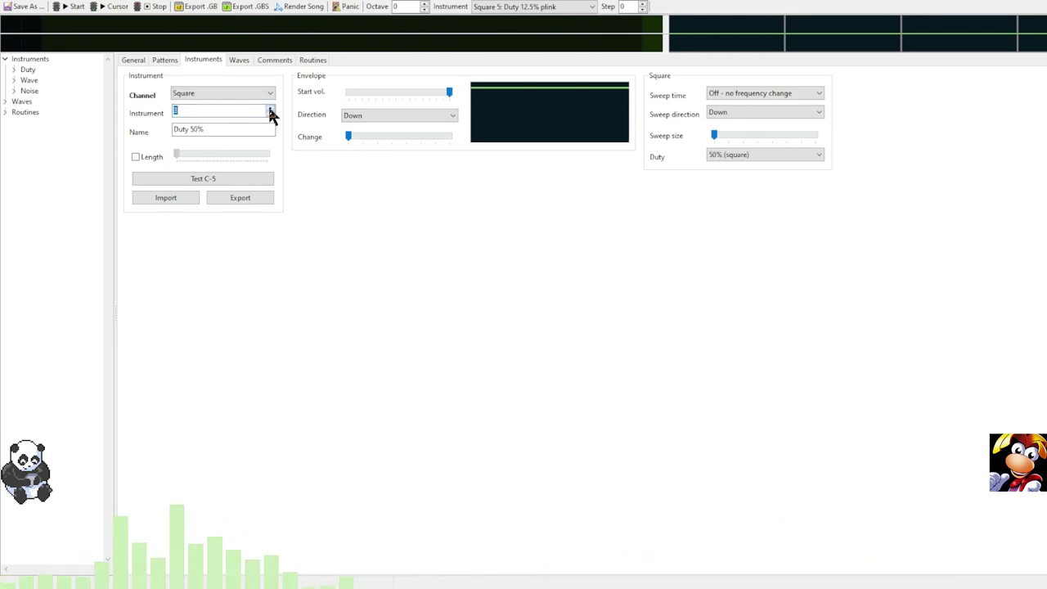
left_click(270, 110)
left_click(270, 111)
left_click(270, 111)
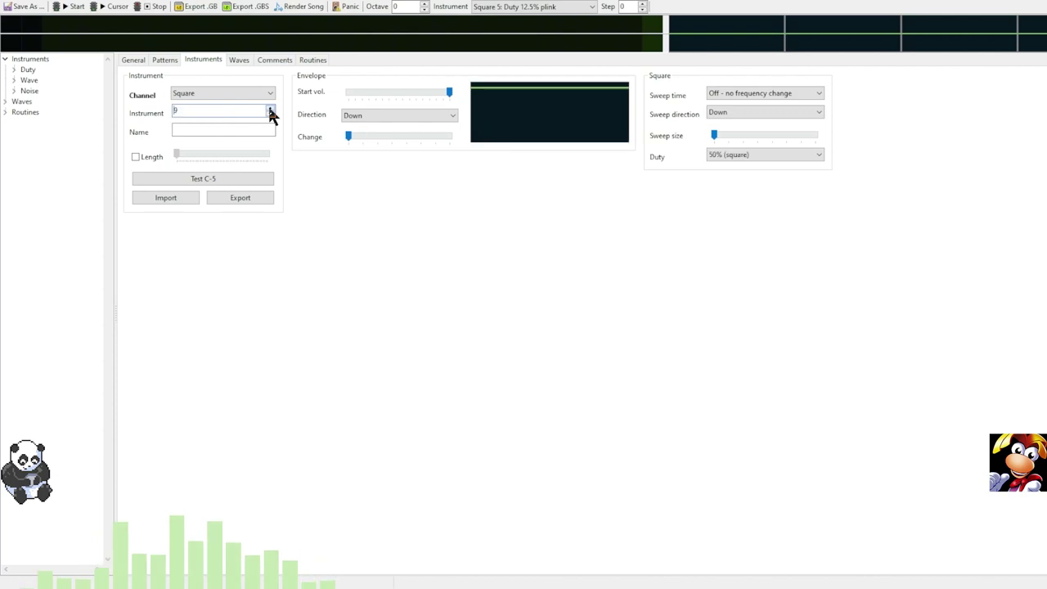
left_click(205, 129)
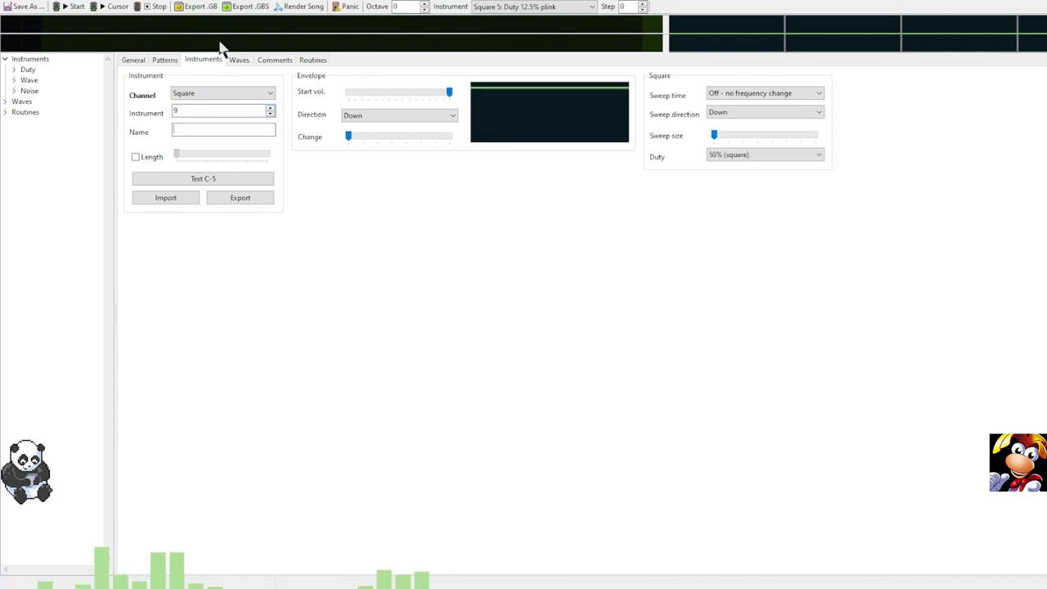
type("1")
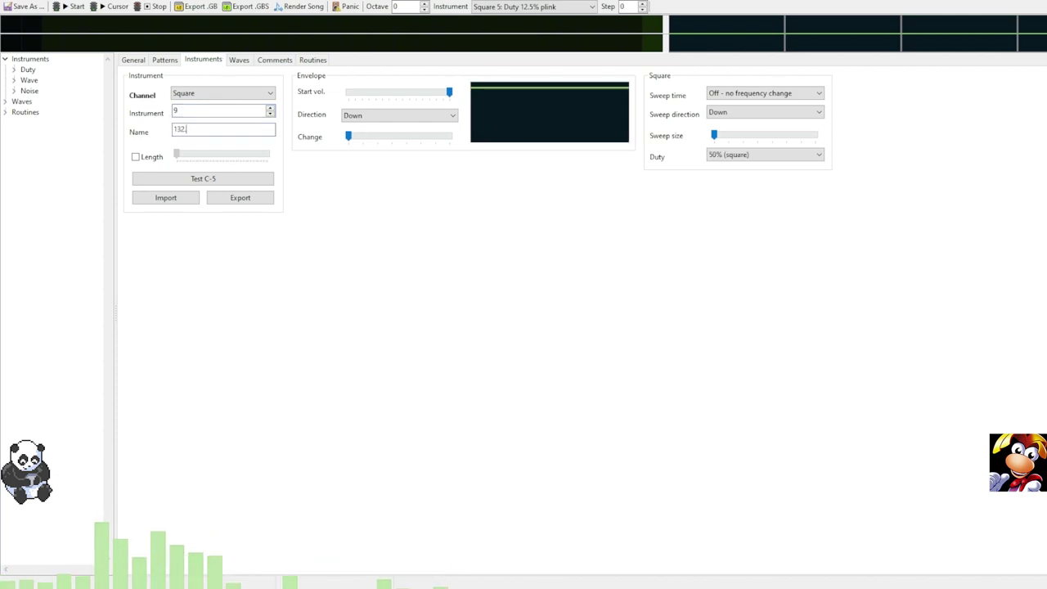
type("2.5")
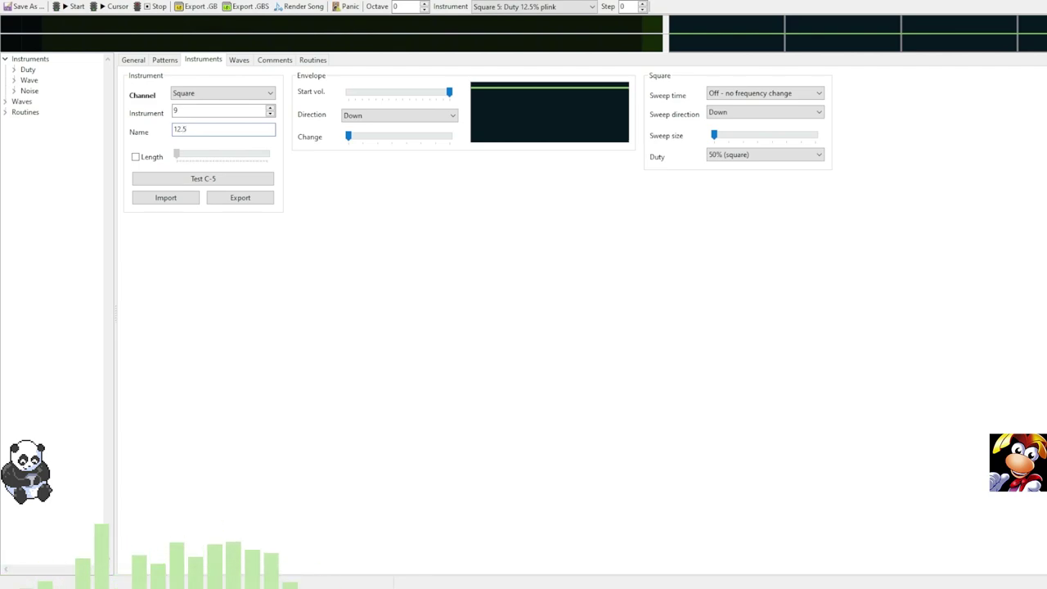
type(" half")
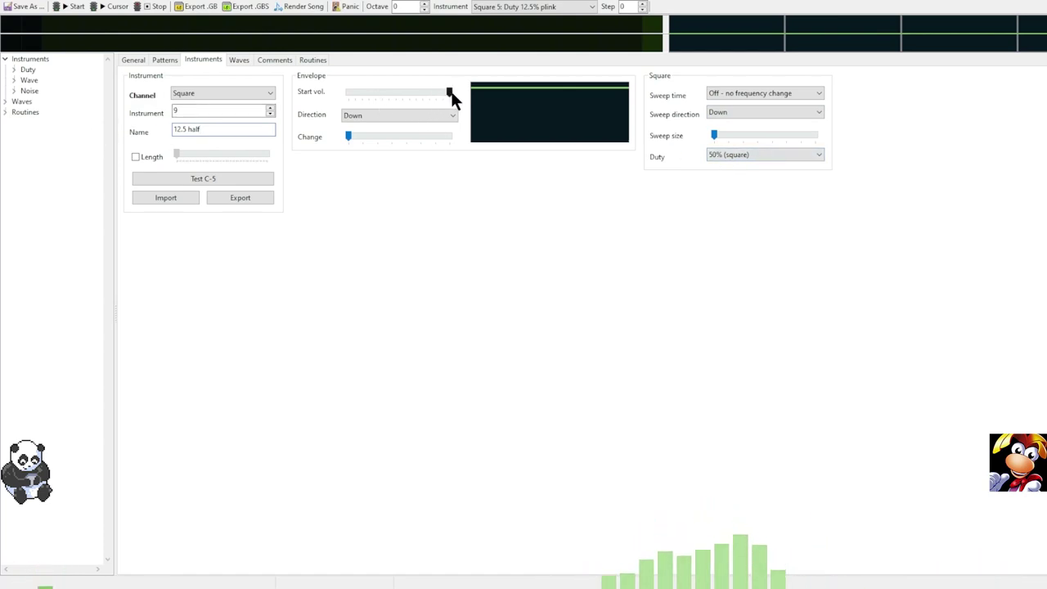
- Set square instrument 9 to about half start volume and 12.5% duty, and play its test note
left_click_drag(450, 92, 403, 102)
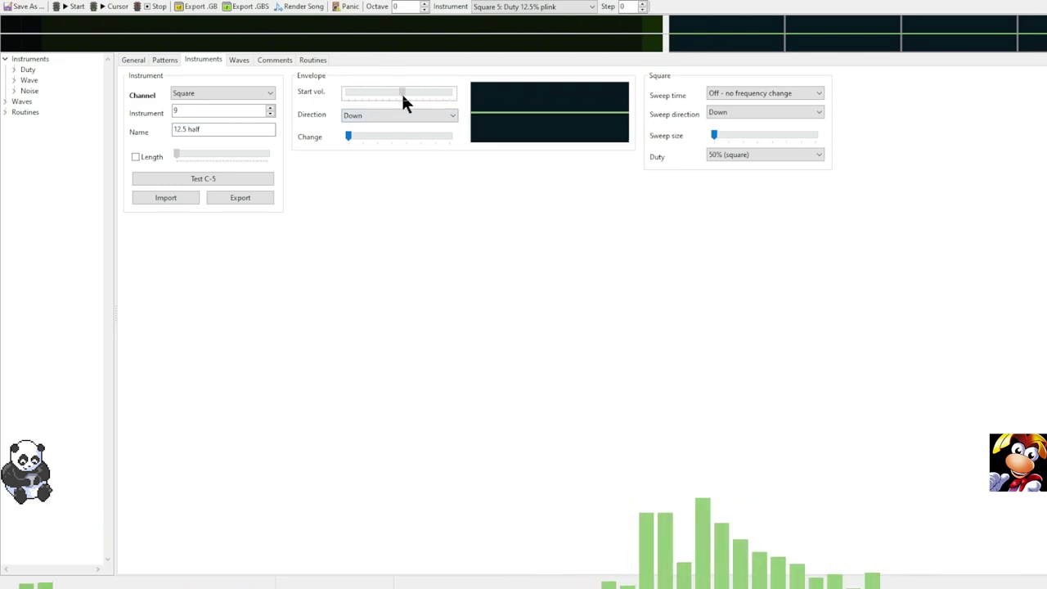
left_click(790, 156)
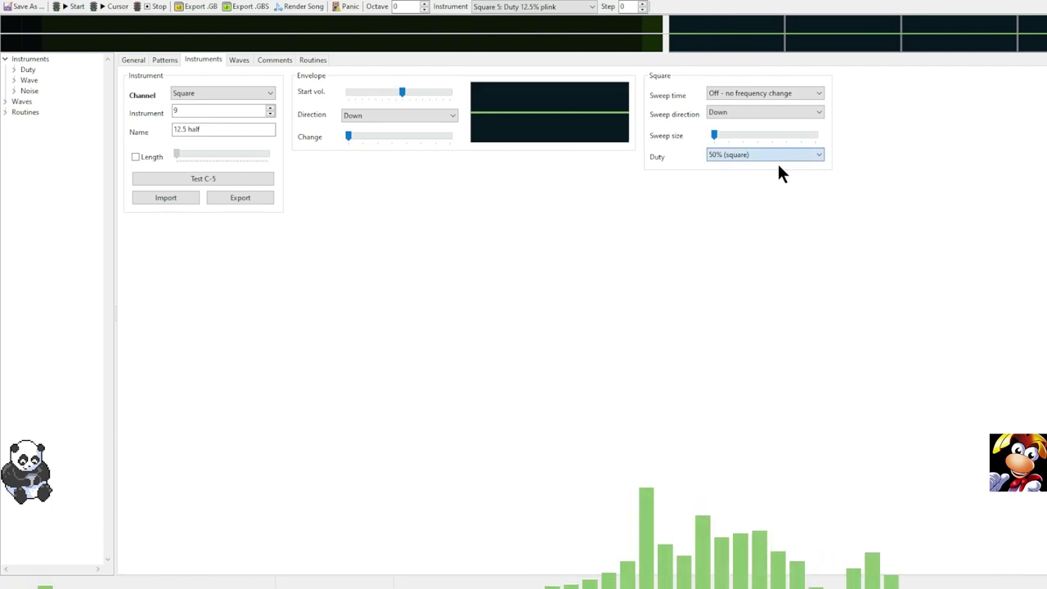
scroll(761, 162, "up", 2)
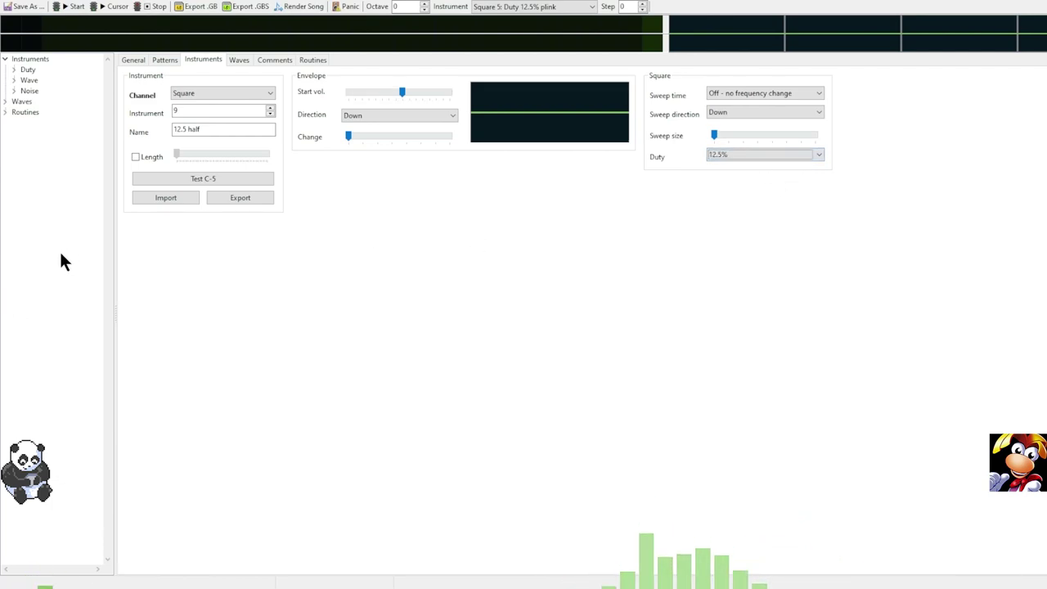
left_click(201, 184)
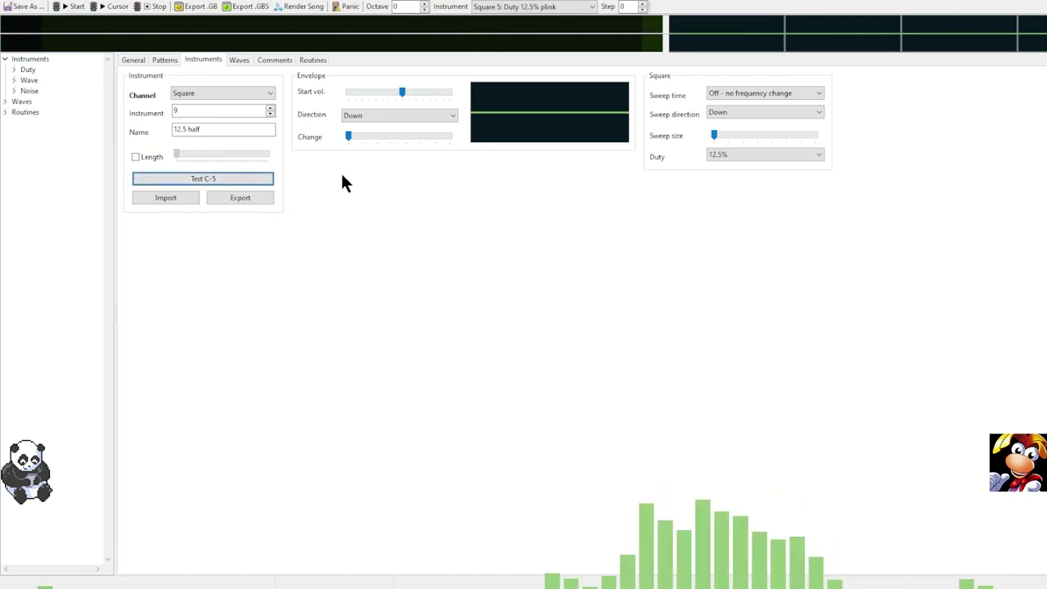
- Name square instrument 10 "25 half"
left_click(201, 130)
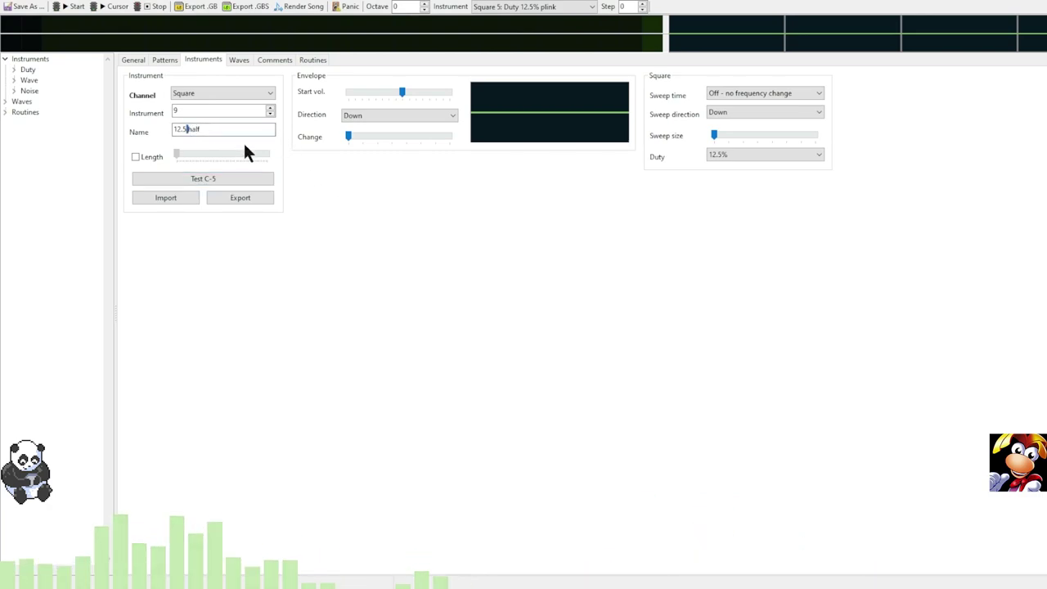
left_click(270, 107)
left_click(197, 128)
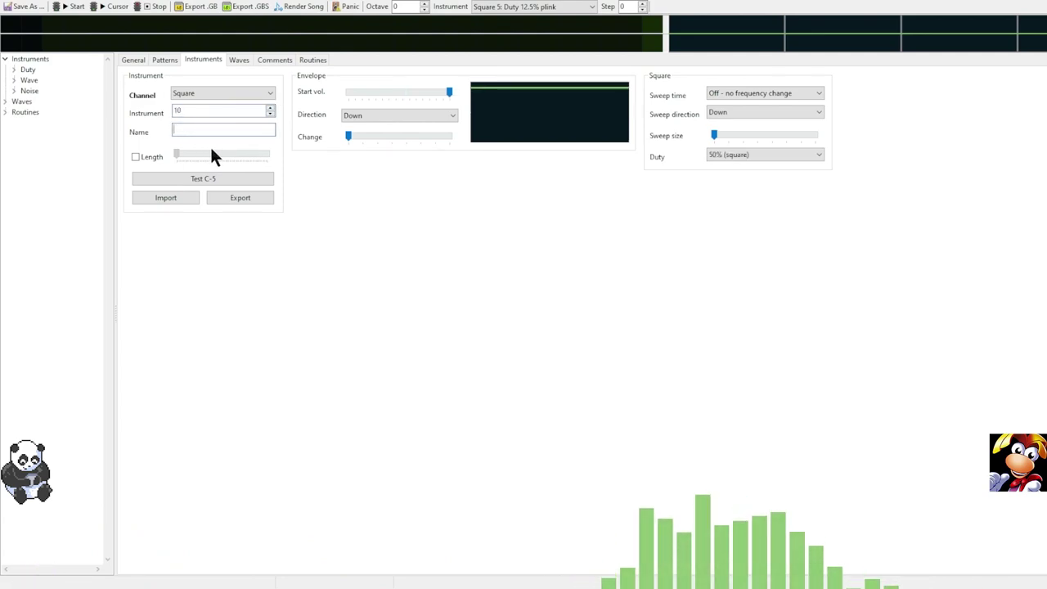
type("25 half")
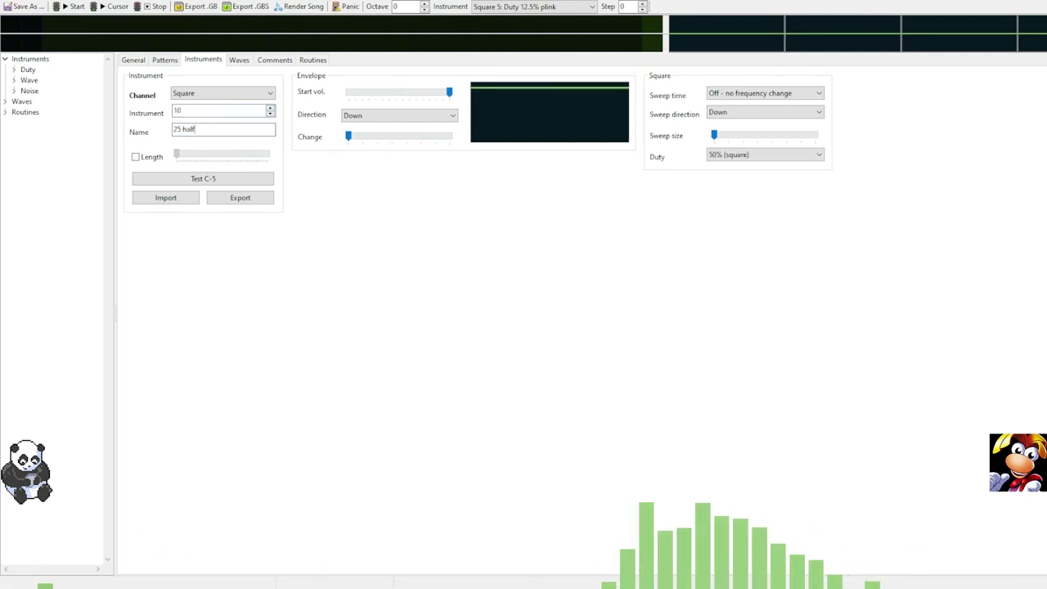
- Set square instrument 10 to 25% duty and about half start volume, and play its test note
scroll(777, 153, "up", 1)
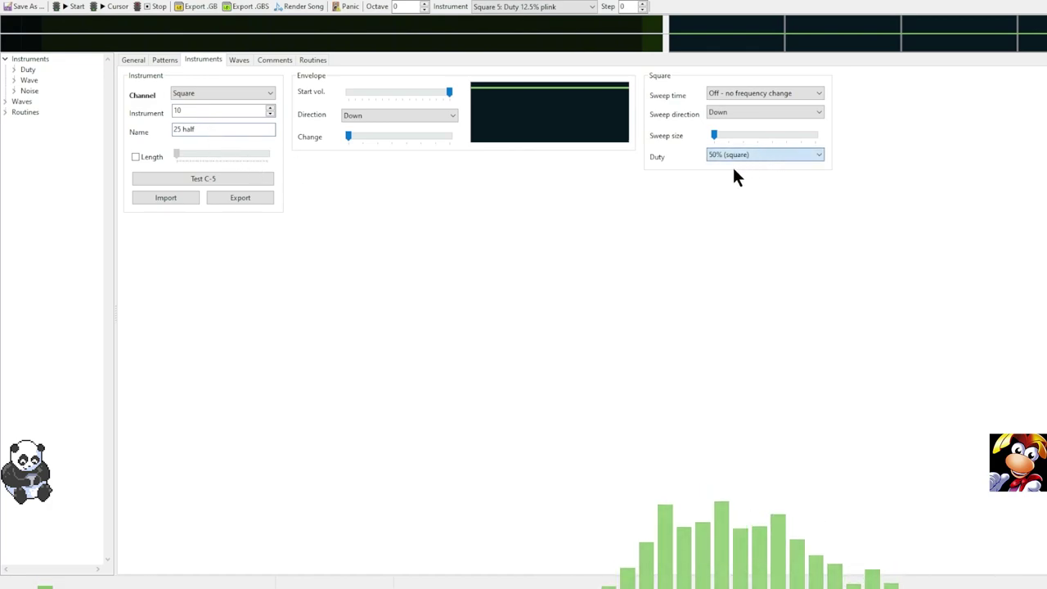
left_click_drag(450, 95, 394, 101)
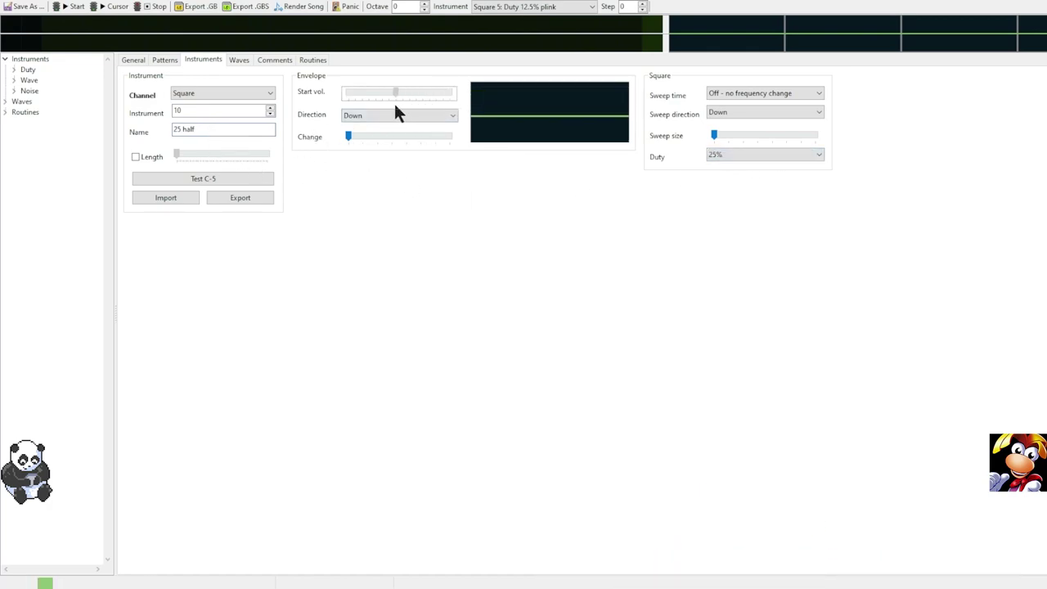
left_click(236, 179)
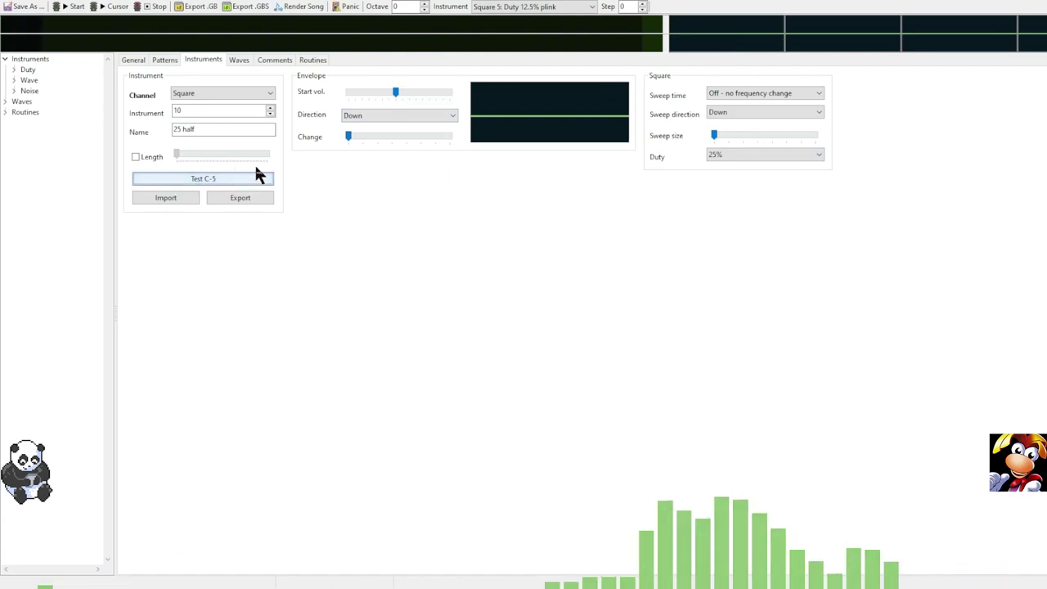
- Look through the built-in waveforms in the wave editor, from wave 0 up to wave 15
left_click(243, 62)
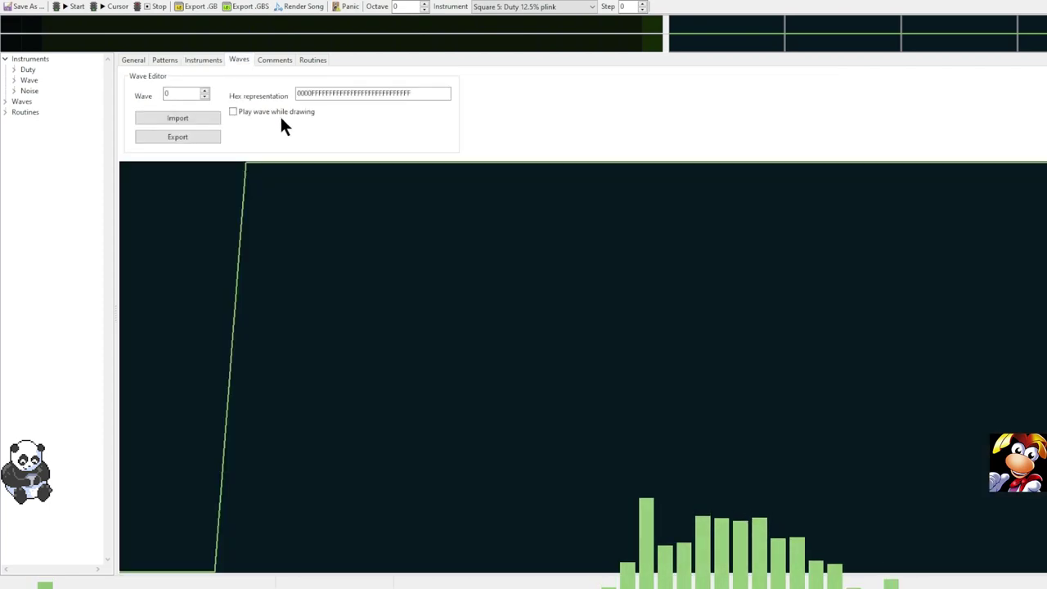
left_click(205, 91)
left_click(205, 90)
left_click(205, 90)
left_click(205, 90)
left_click(205, 91)
left_click(206, 91)
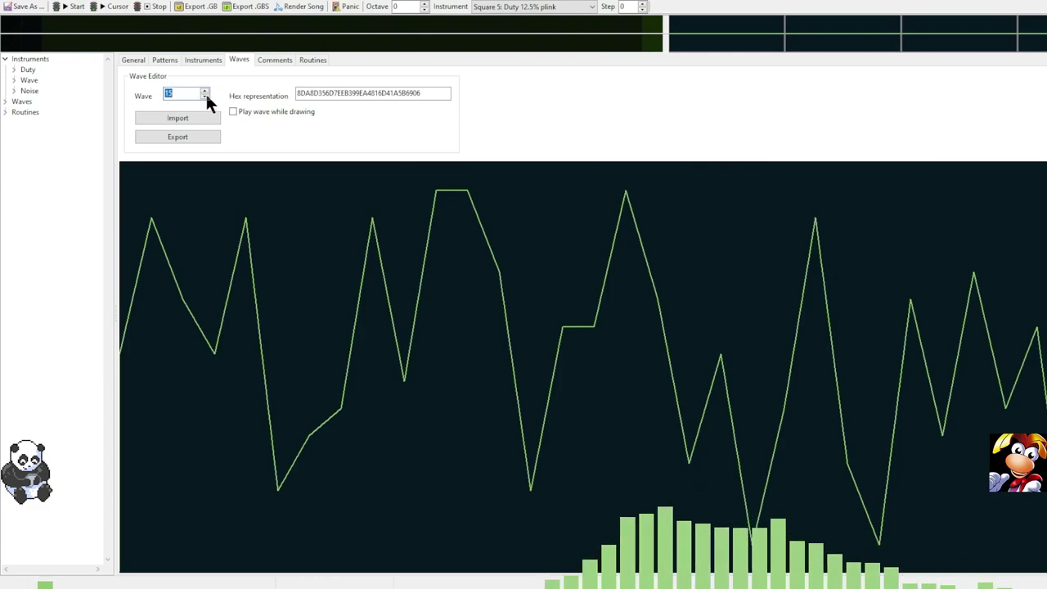
- Go back through the lower-numbered waves to compare their shapes, and return to wave 15
left_click(205, 97)
left_click(204, 97)
left_click(204, 97)
left_click(204, 97)
left_click(205, 97)
left_click(204, 97)
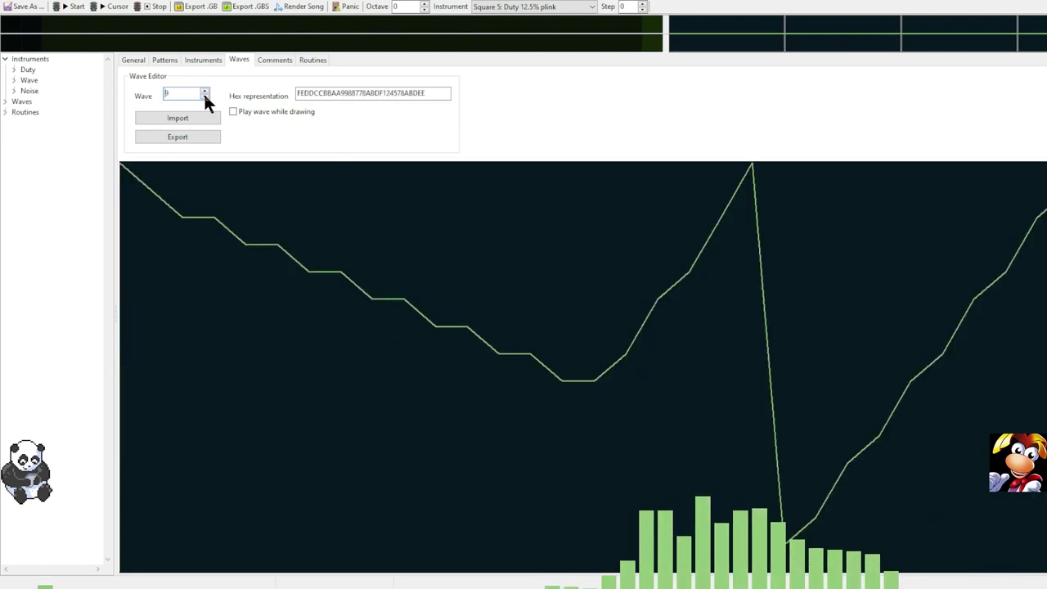
left_click(205, 98)
left_click(204, 97)
left_click(205, 97)
left_click(205, 96)
left_click(206, 95)
left_click(205, 93)
left_click(205, 93)
left_click(206, 93)
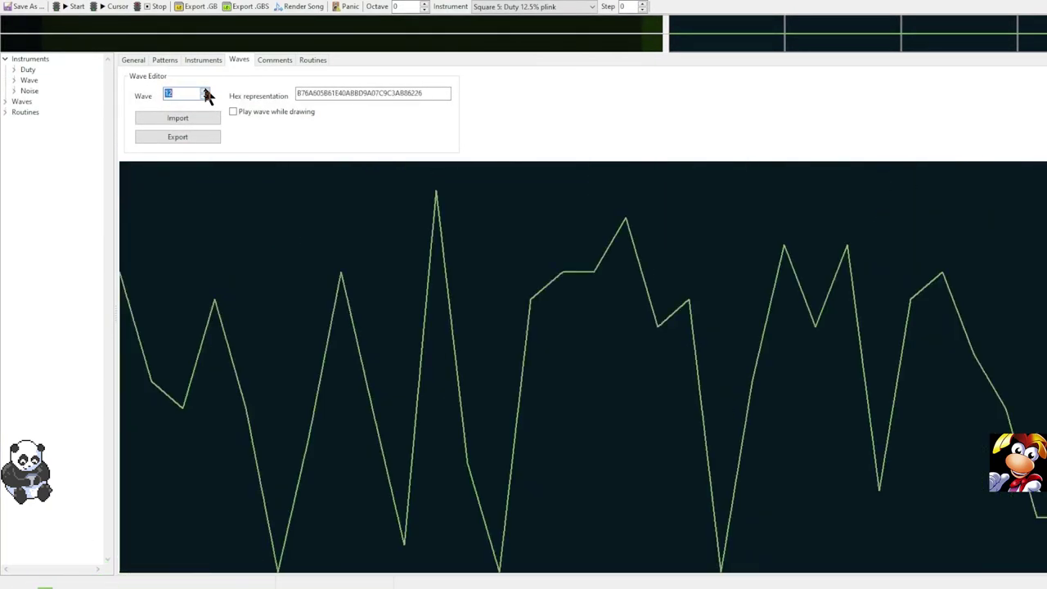
left_click(205, 93)
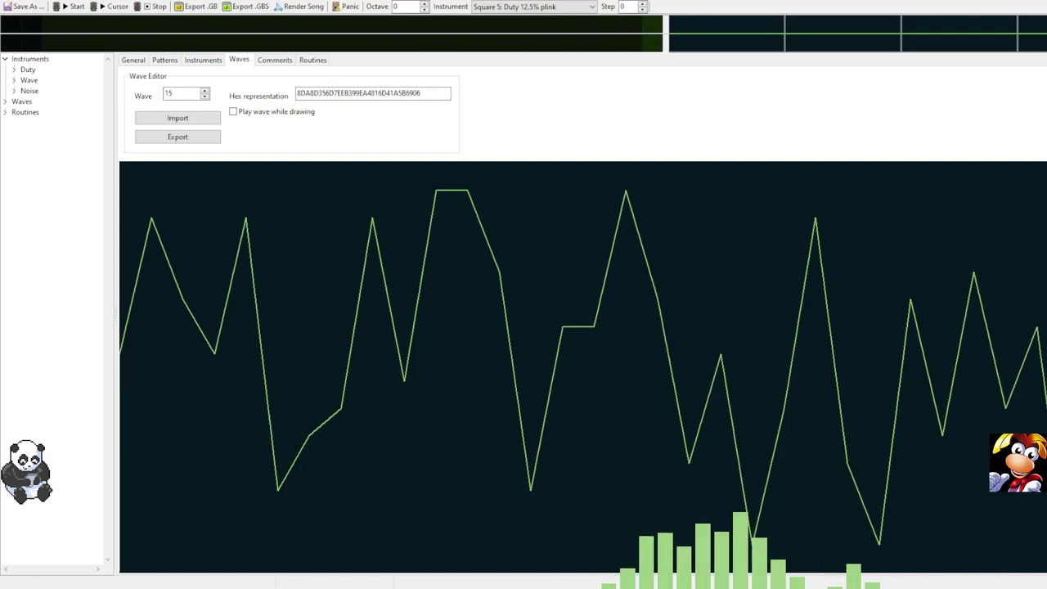
key("Tab")
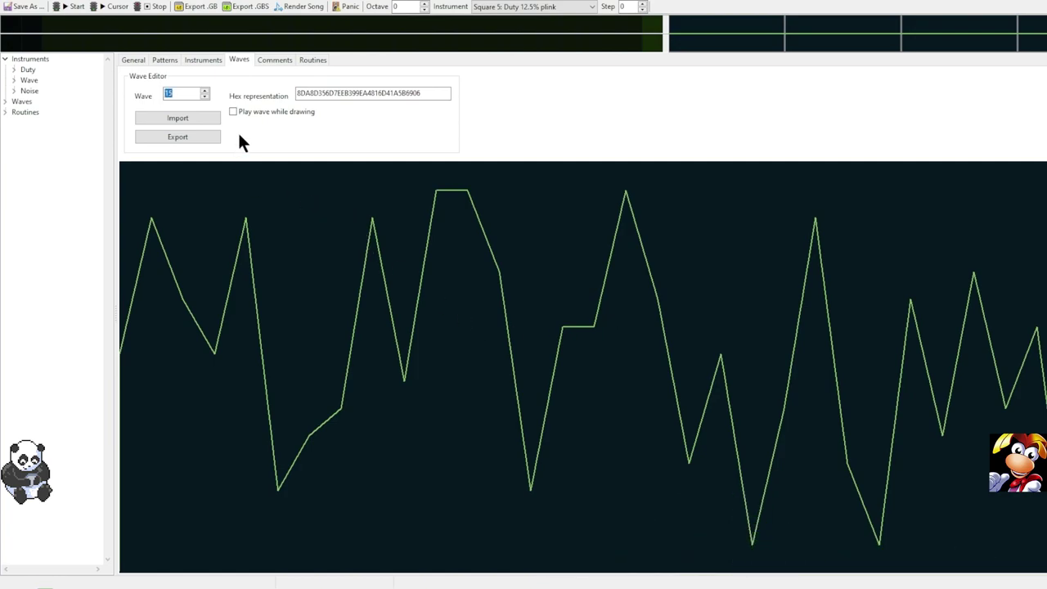